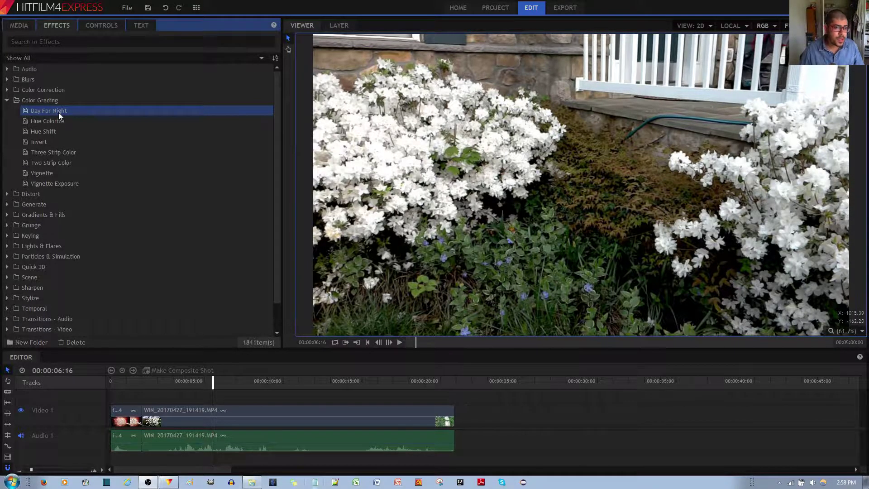
Drag the Day For Night effect from Color Grading onto the WIN_20170427_191419.MP4 garden clip.
{"action": "left_click_drag", "start_coordinate": [60, 113], "coordinate": [225, 416]}
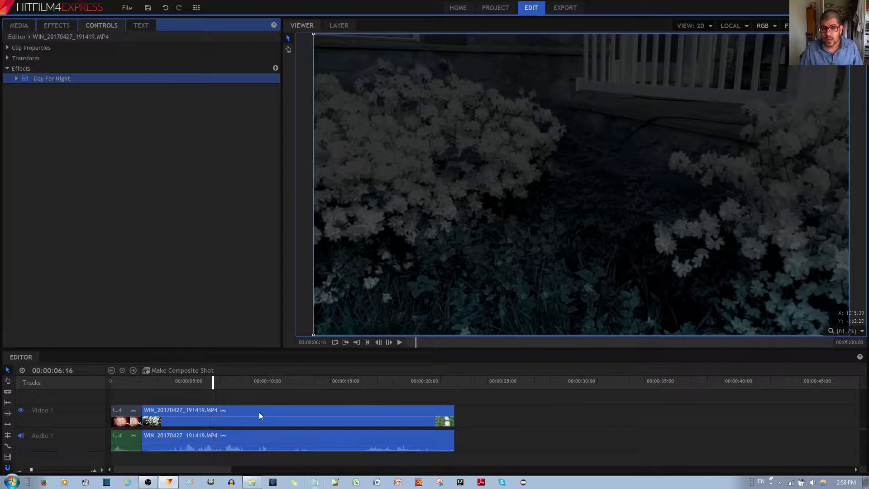
Expand the Day For Night controls and its Near and Far setting groups.
{"action": "left_click", "coordinate": [17, 79]}
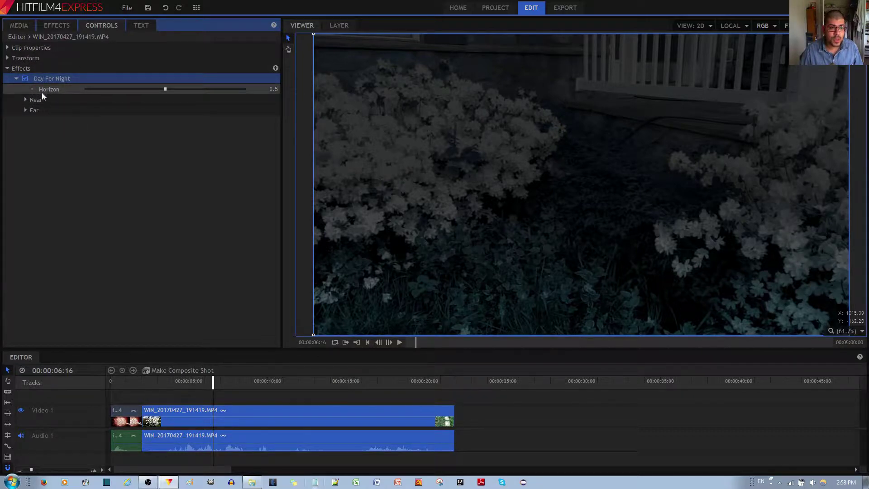
{"action": "left_click", "coordinate": [26, 100]}
{"action": "left_click", "coordinate": [25, 152]}
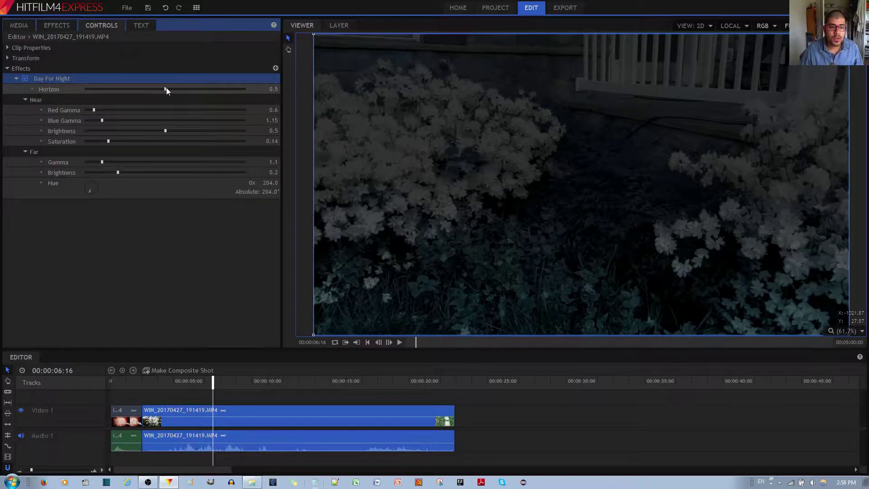
Compare low and high Horizon values in the Viewer, then settle Horizon at 0.25.
{"action": "left_click_drag", "start_coordinate": [164, 89], "coordinate": [95, 90]}
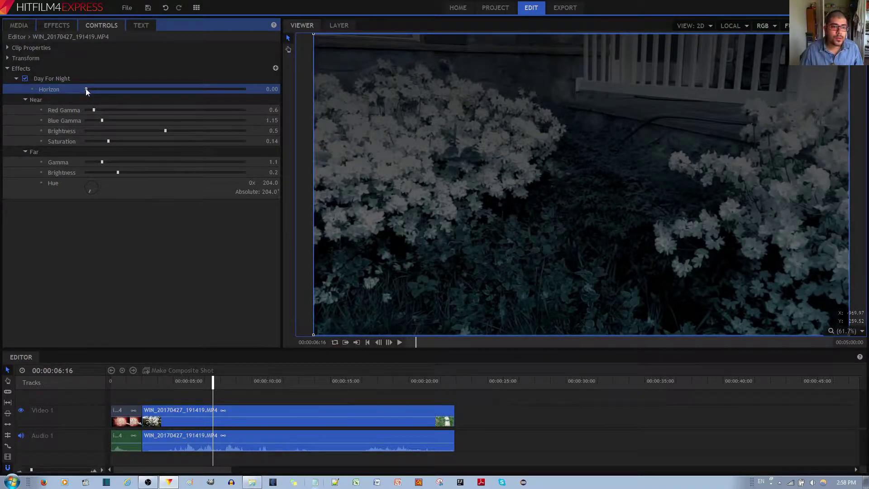
{"action": "left_click_drag", "start_coordinate": [97, 88], "coordinate": [295, 112]}
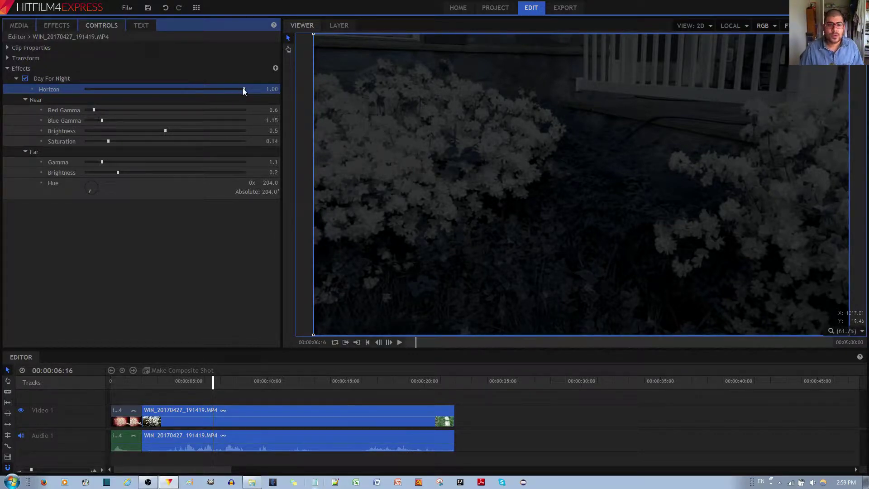
{"action": "left_click_drag", "start_coordinate": [243, 88], "coordinate": [119, 90]}
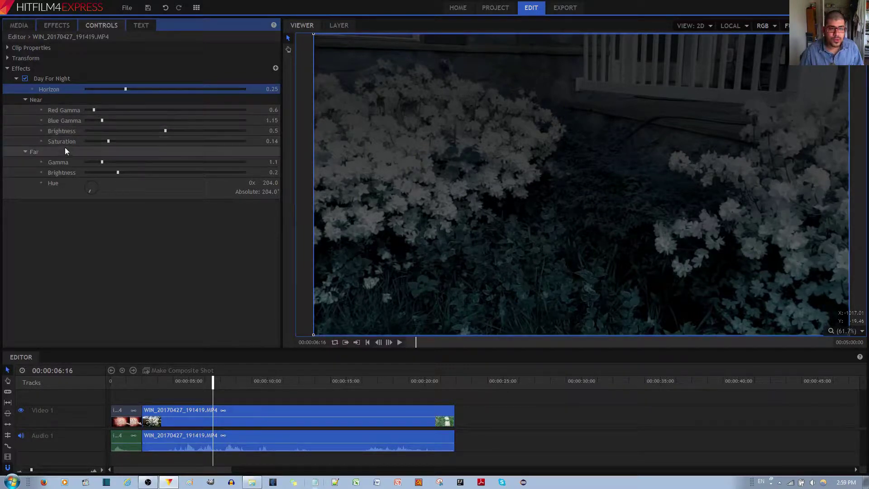
Drop Near Saturation toward 0, then raise it to 1.00 to restore greenery colour.
{"action": "left_click", "coordinate": [109, 141]}
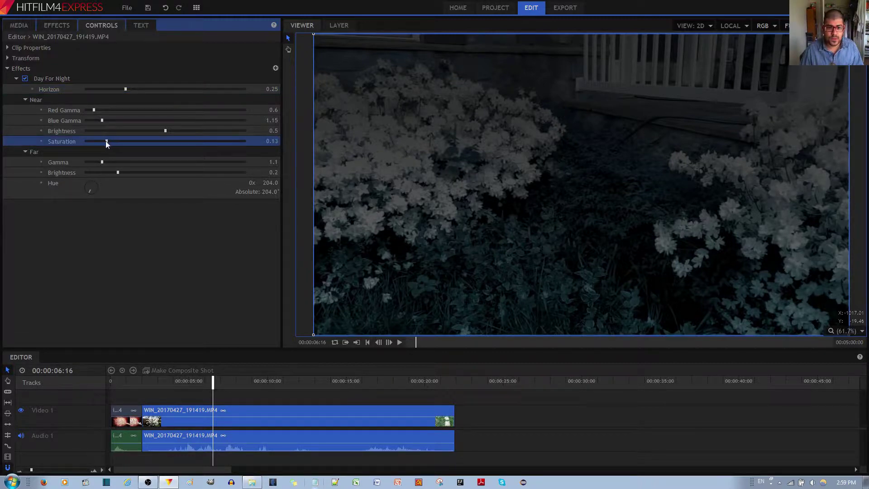
{"action": "left_click_drag", "start_coordinate": [107, 143], "coordinate": [90, 143]}
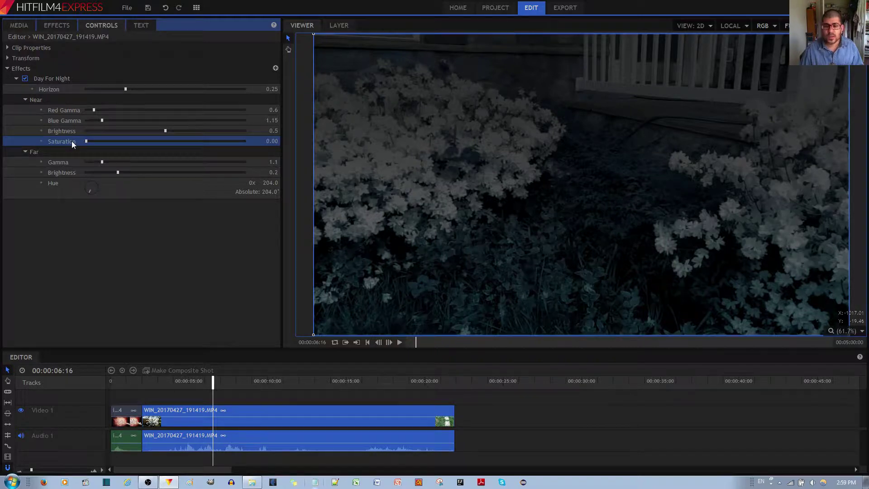
{"action": "left_click_drag", "start_coordinate": [86, 141], "coordinate": [95, 140]}
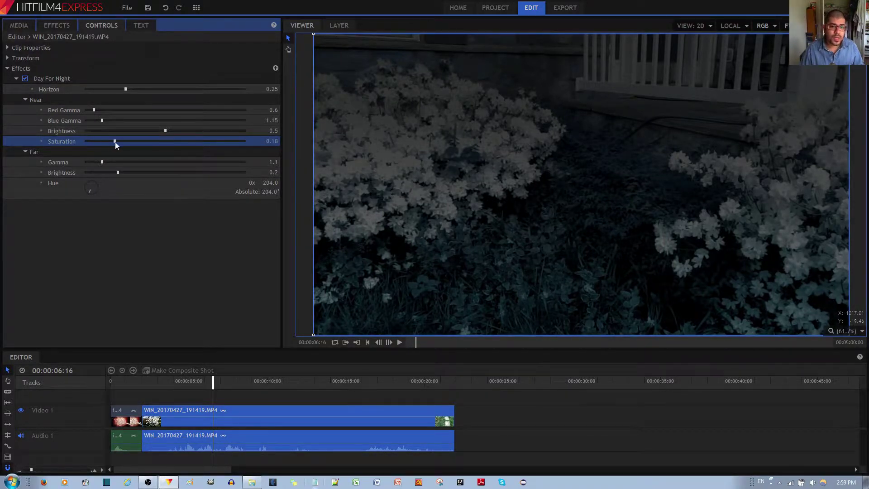
{"action": "left_click_drag", "start_coordinate": [152, 147], "coordinate": [295, 171]}
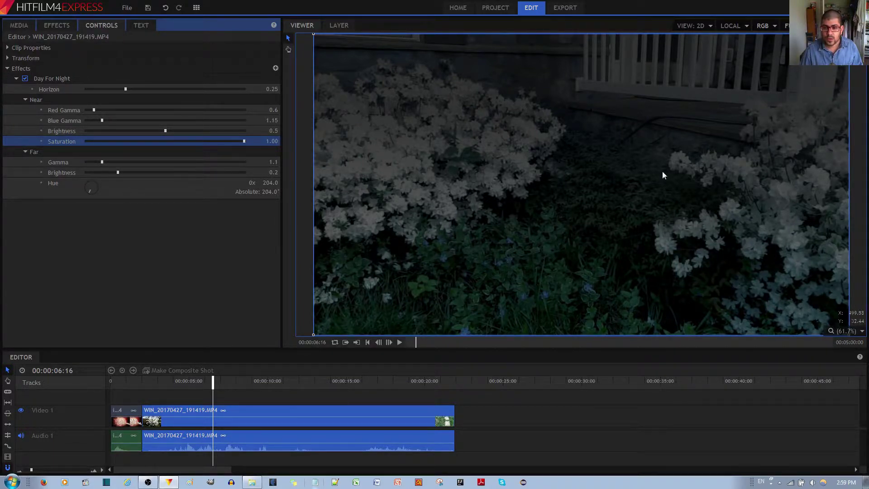
{"action": "left_click", "coordinate": [560, 175]}
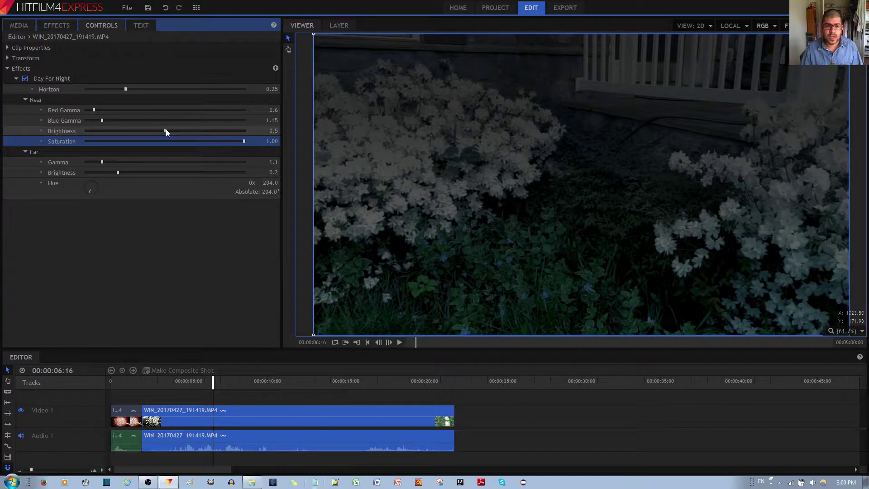
Try brighter and darker Near Brightness values down to 0.25, finishing at 0.6.
{"action": "left_click", "coordinate": [166, 131]}
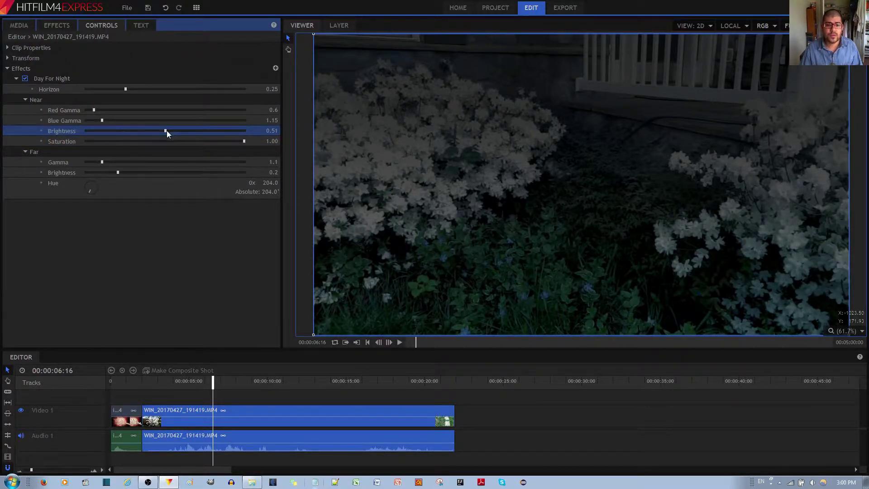
{"action": "left_click_drag", "start_coordinate": [173, 130], "coordinate": [198, 130]}
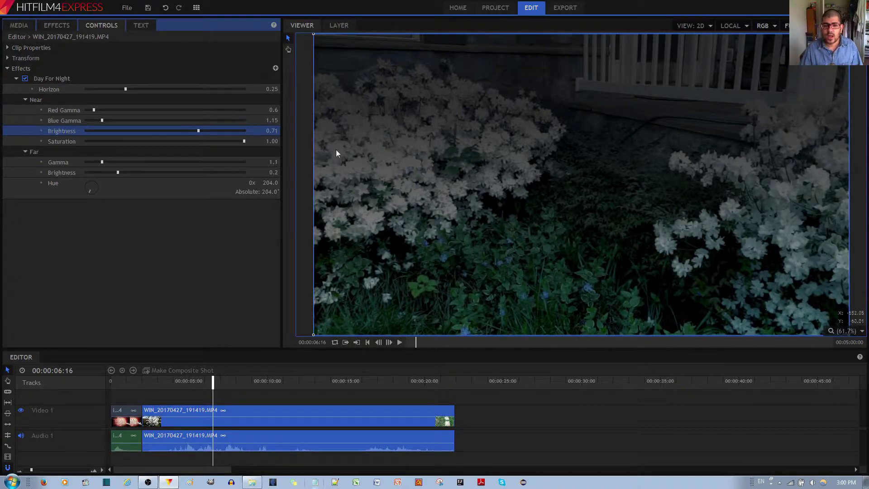
{"action": "left_click_drag", "start_coordinate": [198, 130], "coordinate": [180, 130]}
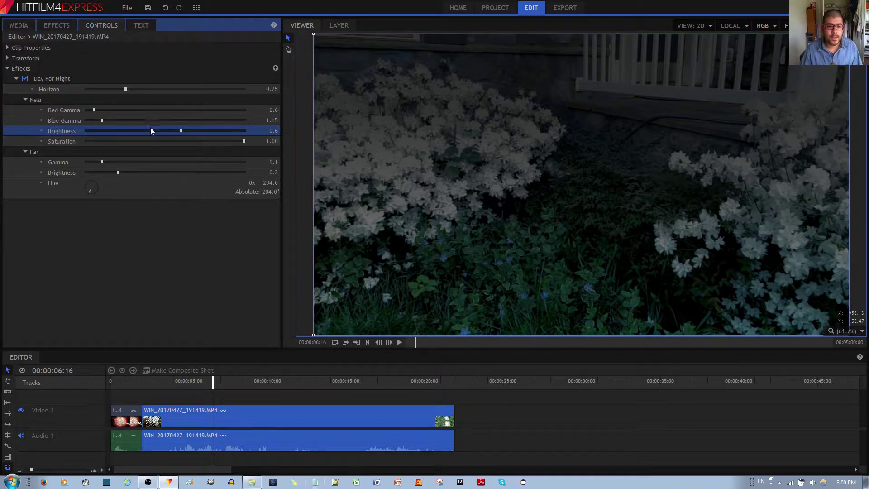
{"action": "left_click_drag", "start_coordinate": [181, 130], "coordinate": [127, 131]}
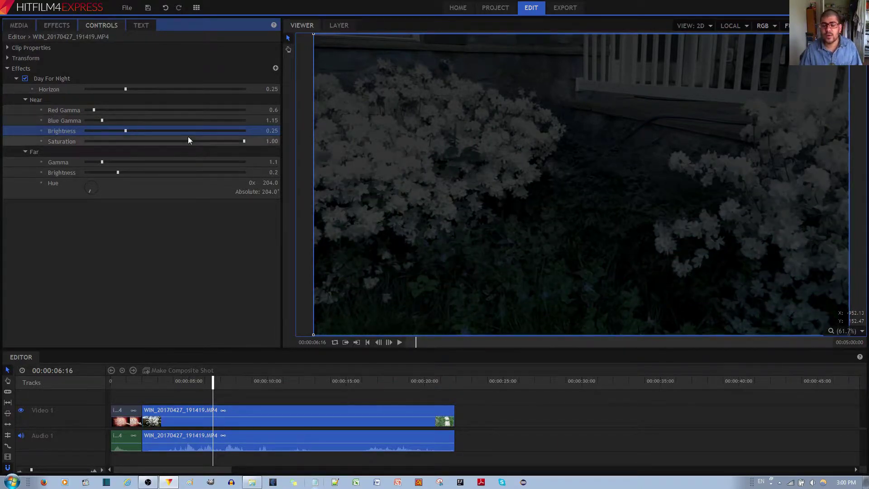
{"action": "left_click_drag", "start_coordinate": [126, 130], "coordinate": [181, 131]}
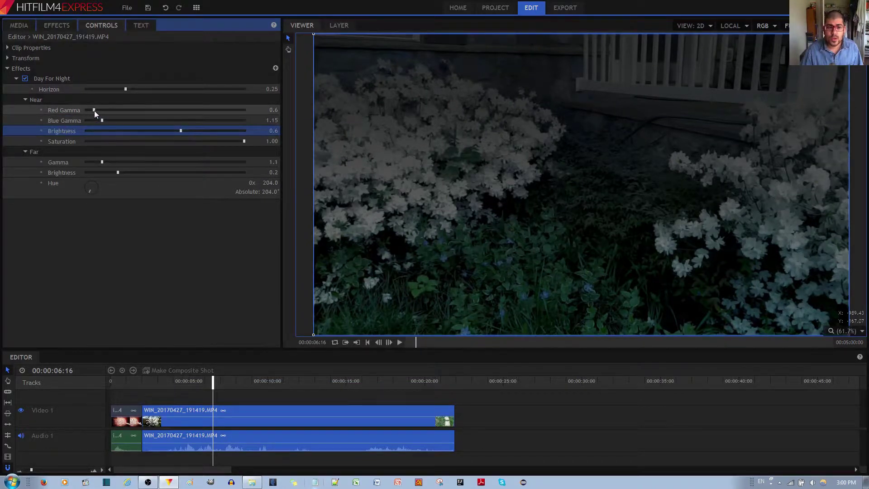
Test higher and lower Near Red Gamma values, then reset Red Gamma to 0.6.
{"action": "left_click_drag", "start_coordinate": [94, 110], "coordinate": [110, 110]}
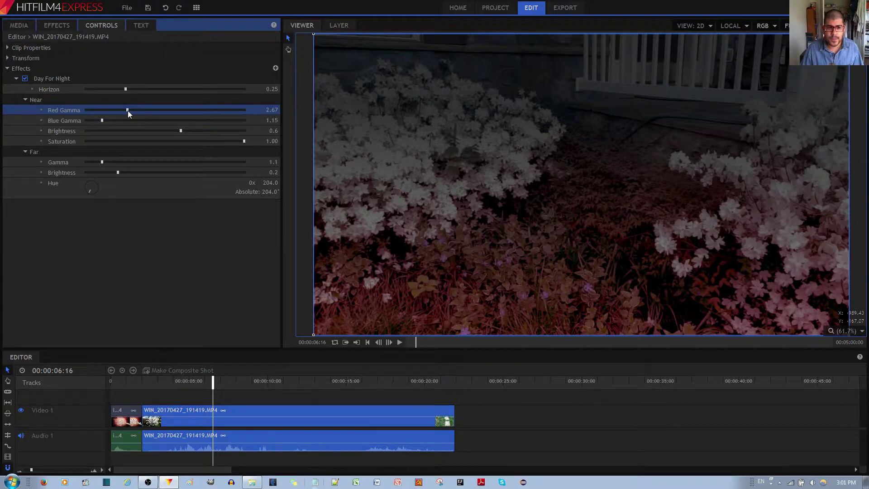
{"action": "left_click_drag", "start_coordinate": [127, 111], "coordinate": [71, 111]}
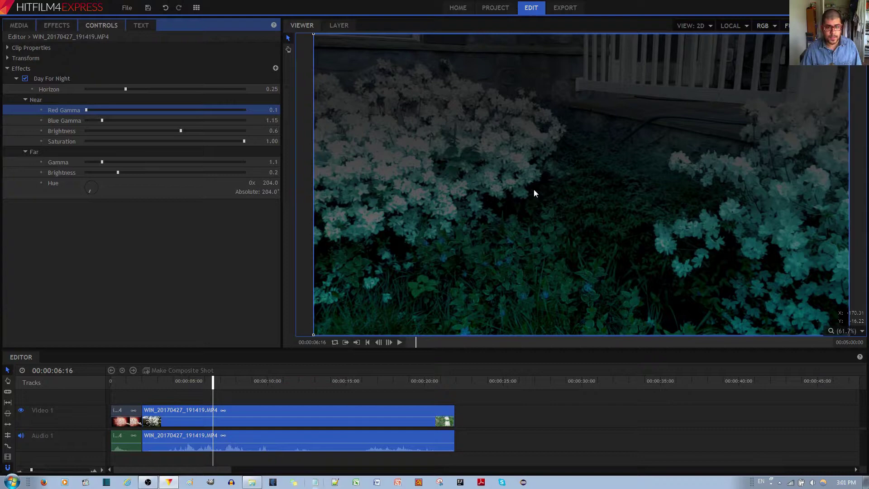
{"action": "key", "text": "ctrl+z"}
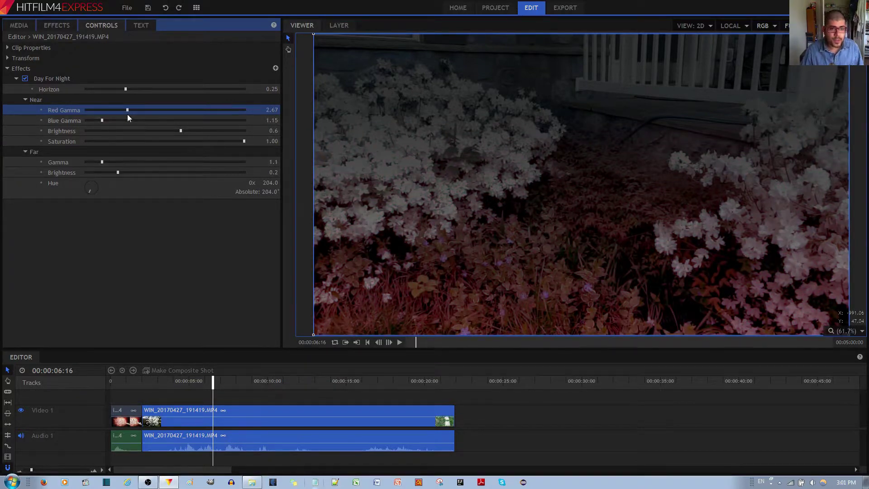
{"action": "key", "text": "ctrl+z"}
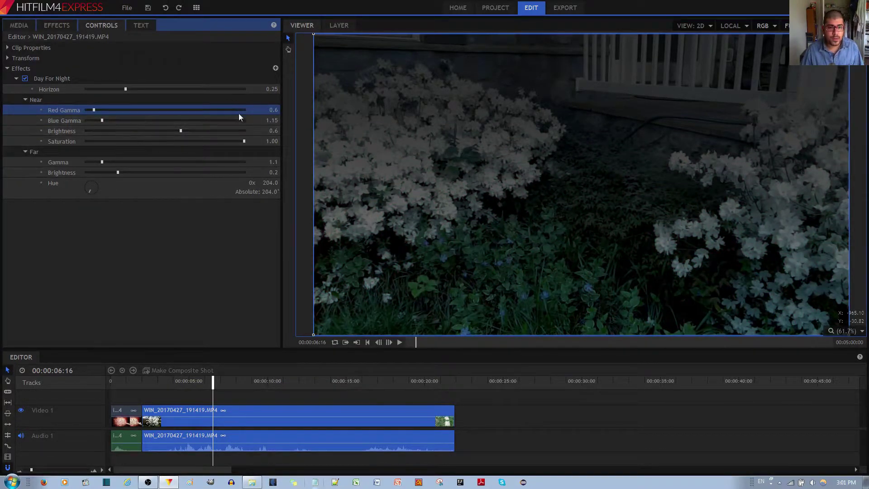
{"action": "left_click", "coordinate": [106, 110]}
{"action": "right_click", "coordinate": [105, 110]}
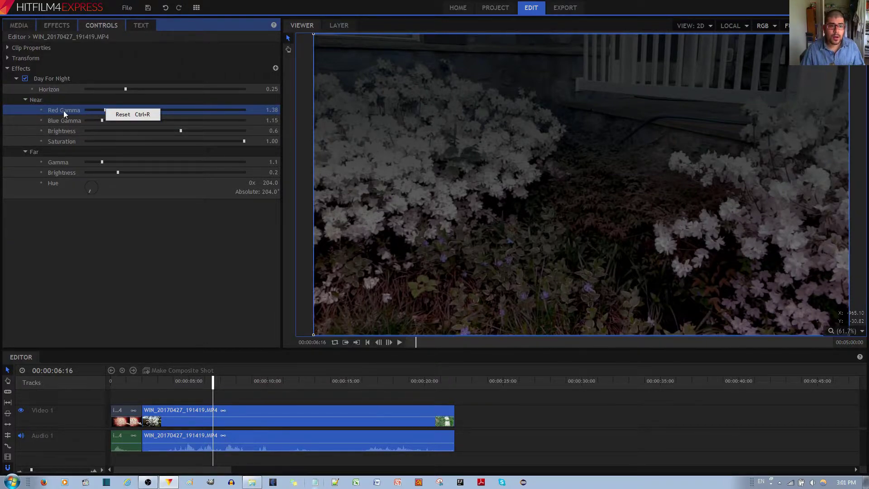
{"action": "left_click", "coordinate": [132, 115]}
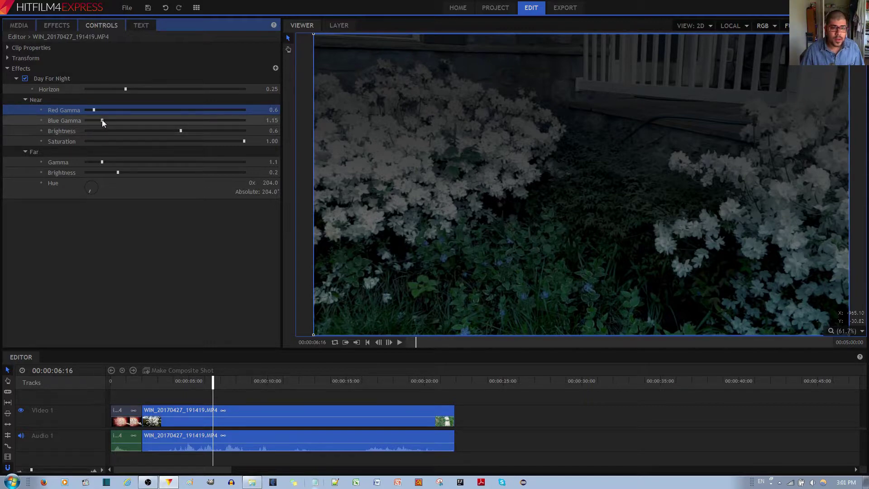
{"action": "left_click_drag", "start_coordinate": [102, 122], "coordinate": [109, 122]}
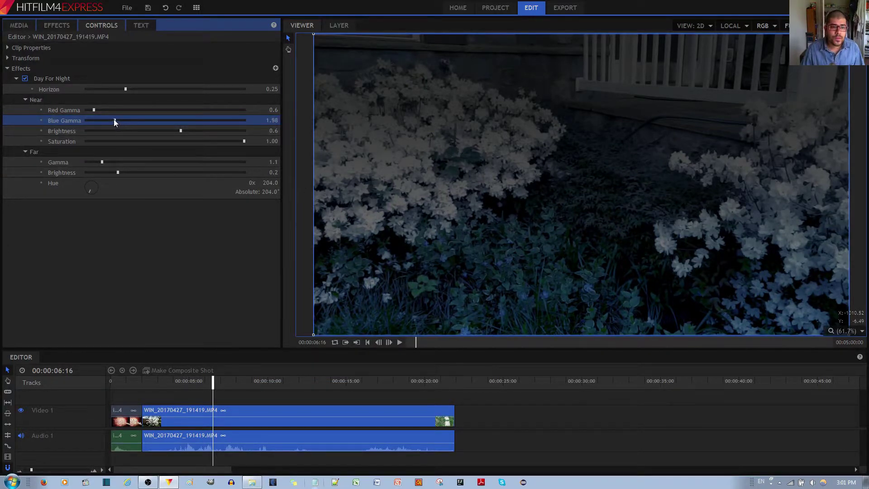
{"action": "left_click_drag", "start_coordinate": [113, 120], "coordinate": [96, 123]}
{"action": "left_click_drag", "start_coordinate": [88, 122], "coordinate": [79, 122]}
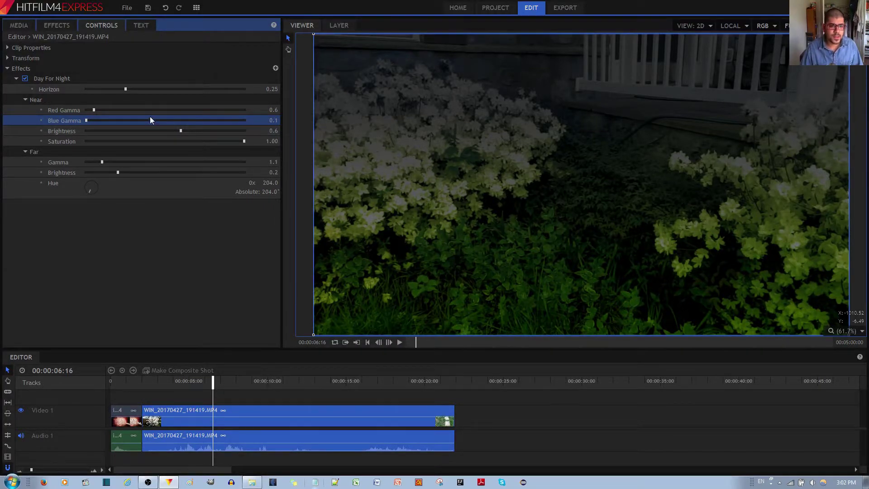
{"action": "left_click", "coordinate": [114, 121]}
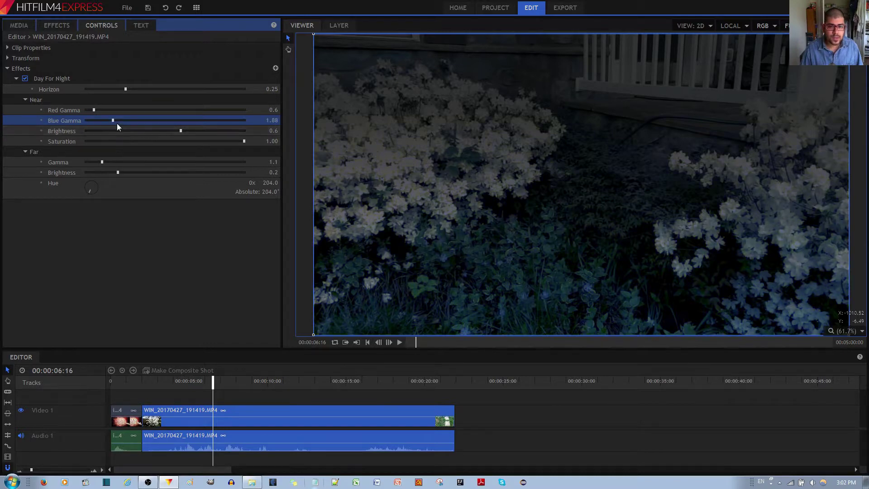
{"action": "left_click", "coordinate": [102, 122]}
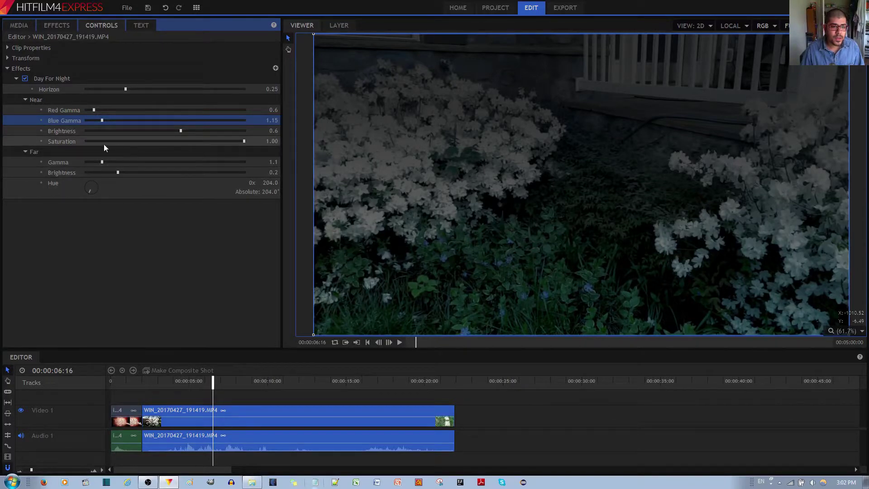
{"action": "left_click_drag", "start_coordinate": [244, 142], "coordinate": [226, 146]}
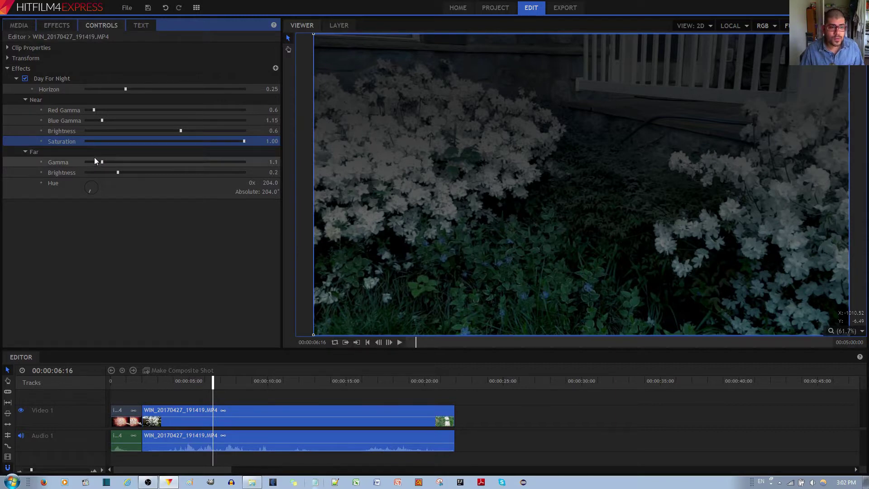
{"action": "left_click_drag", "start_coordinate": [102, 162], "coordinate": [258, 171]}
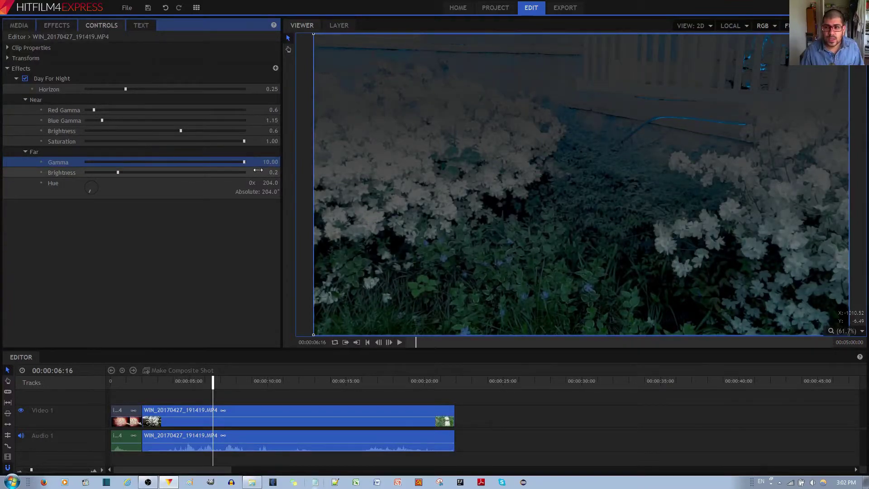
{"action": "left_click_drag", "start_coordinate": [167, 162], "coordinate": [102, 162]}
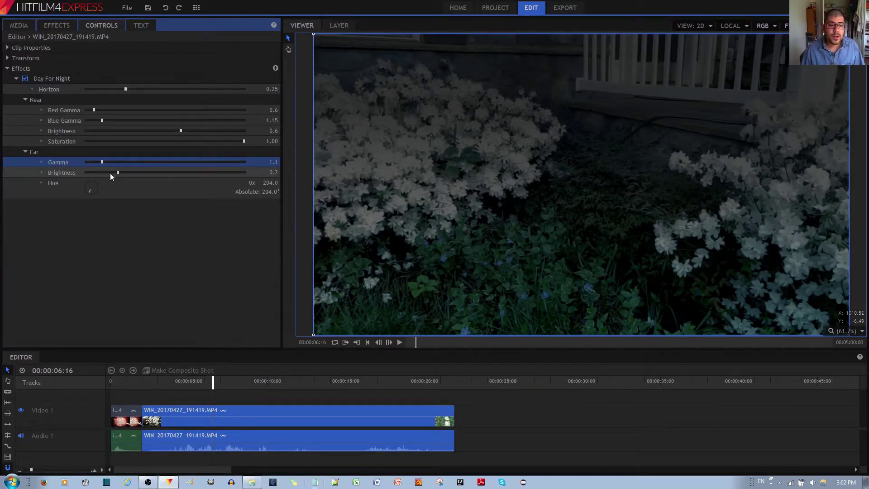
{"action": "left_click", "coordinate": [59, 163]}
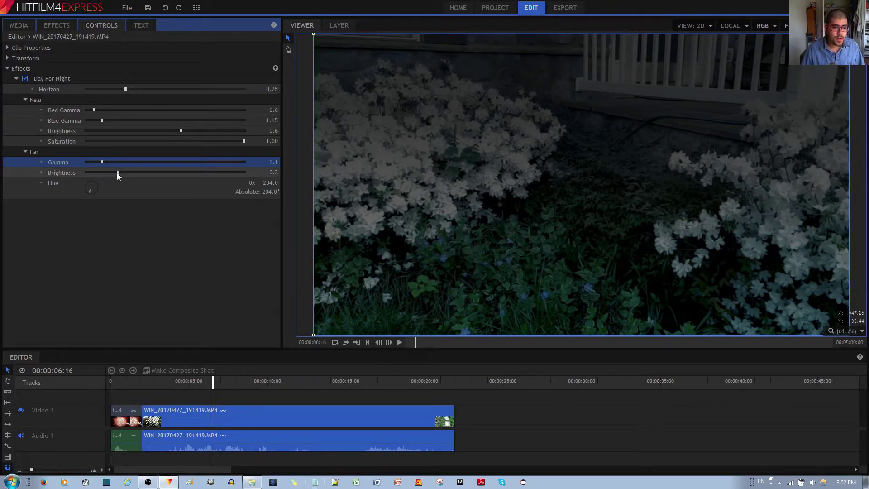
Adjust Far Brightness, ending at 0.26 to slightly lift the distant garden.
{"action": "left_click_drag", "start_coordinate": [118, 172], "coordinate": [135, 172]}
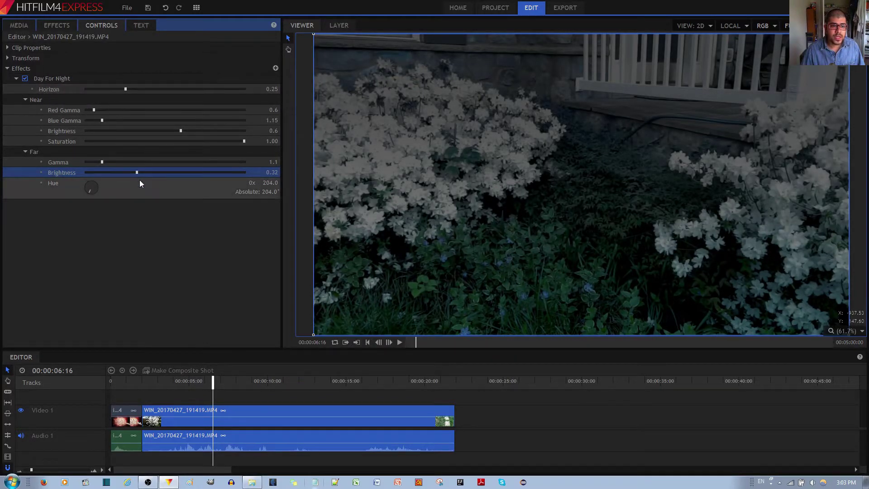
{"action": "mouse_move", "coordinate": [136, 172]}
{"action": "left_mouse_down"}
{"action": "mouse_move", "coordinate": [120, 174]}
{"action": "mouse_move", "coordinate": [135, 175]}
{"action": "mouse_move", "coordinate": [128, 174]}
{"action": "left_mouse_up"}
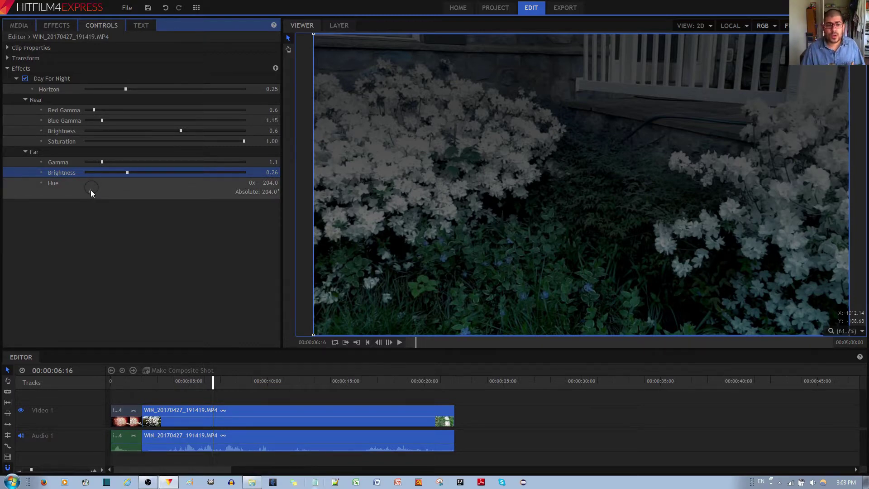
Rotate the Far Hue dial to 2x 284.0 for a purple tint on the distance.
{"action": "mouse_move", "coordinate": [91, 191]}
{"action": "left_mouse_down"}
{"action": "mouse_move", "coordinate": [87, 177]}
{"action": "mouse_move", "coordinate": [101, 180]}
{"action": "mouse_move", "coordinate": [80, 191]}
{"action": "mouse_move", "coordinate": [83, 179]}
{"action": "mouse_move", "coordinate": [111, 181]}
{"action": "mouse_move", "coordinate": [76, 195]}
{"action": "left_mouse_up"}
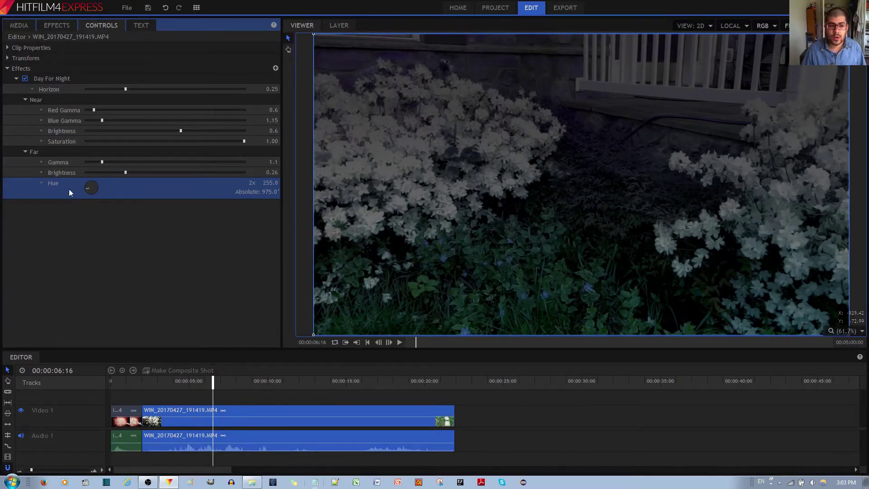
{"action": "mouse_move", "coordinate": [87, 188]}
{"action": "left_mouse_down"}
{"action": "mouse_move", "coordinate": [97, 178]}
{"action": "mouse_move", "coordinate": [84, 183]}
{"action": "left_mouse_up"}
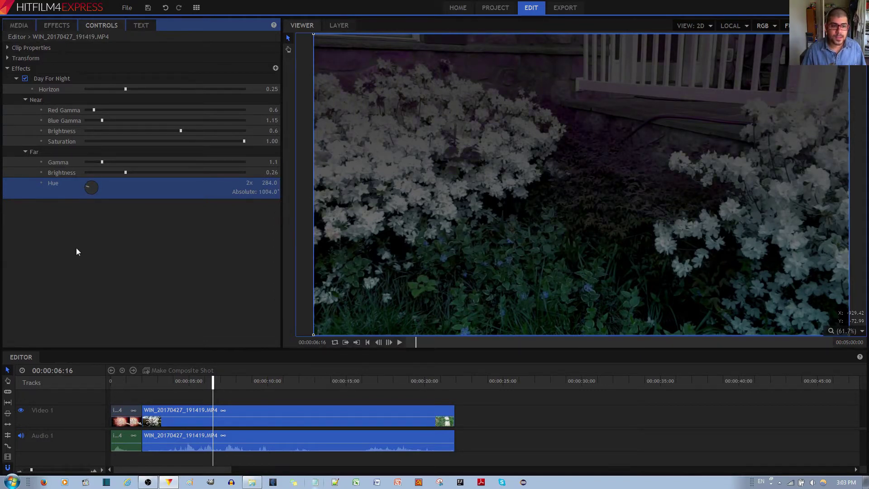